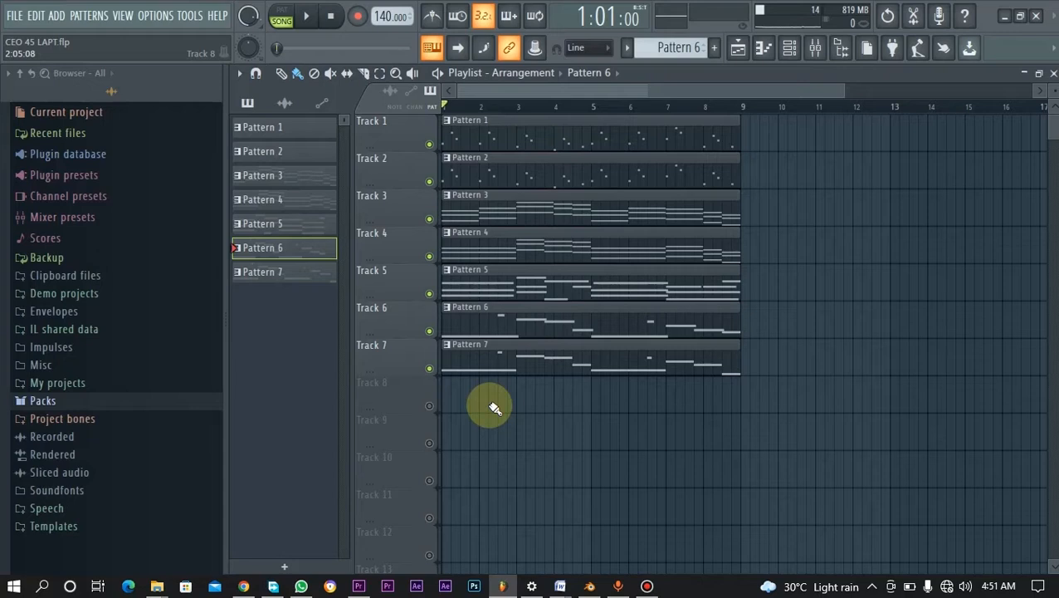
# Play the seven-pattern melody arrangement from bar 1 and stop playback after hearing it through
pyautogui.press('space')
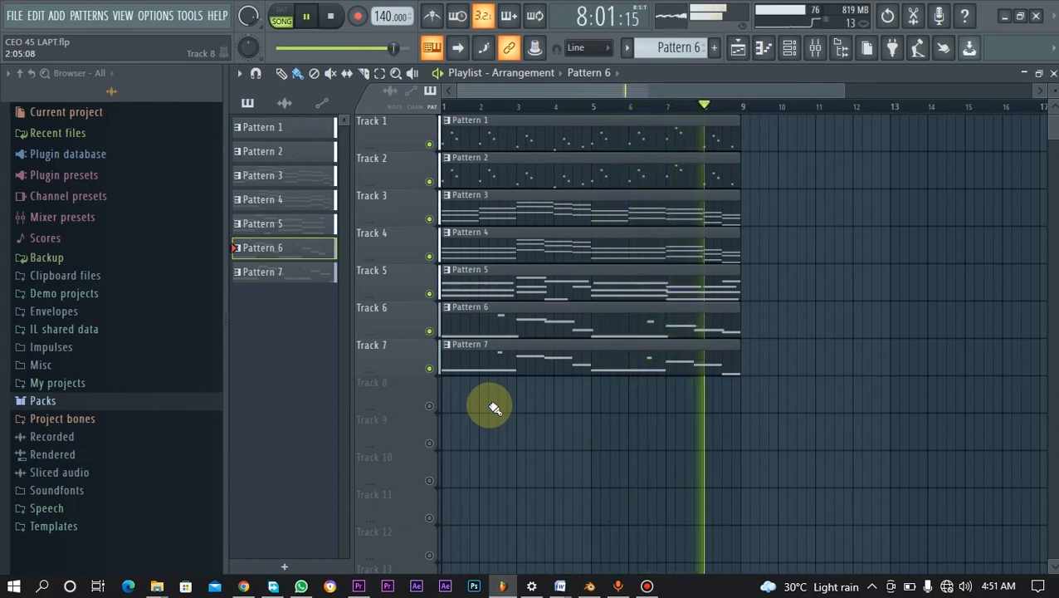
pyautogui.press('space')
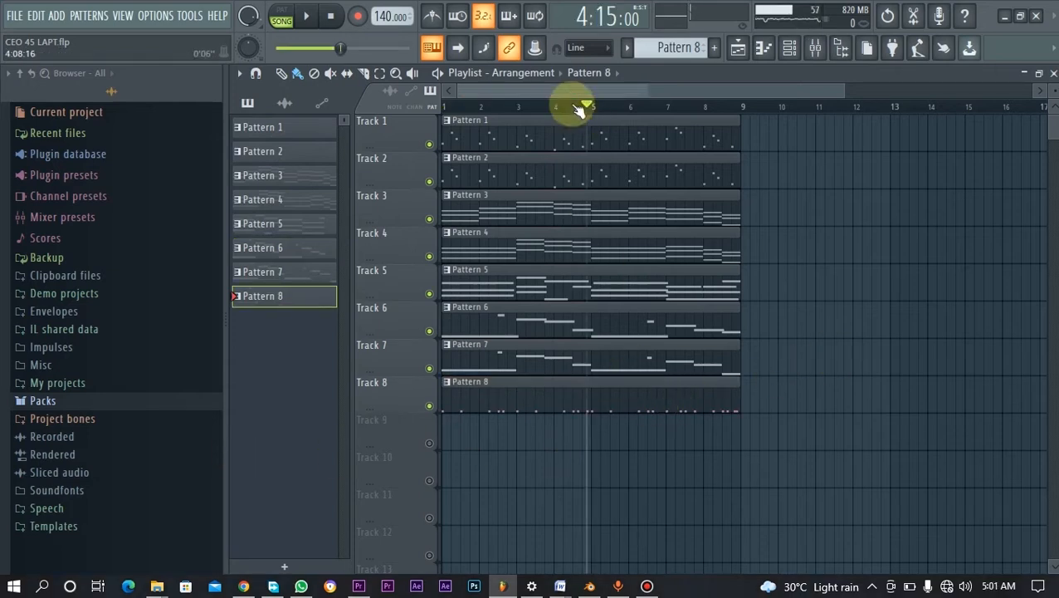
# Play the arrangement from bar 1 to hear the Pattern 8 drums with the melody, and stop playback
pyautogui.moveTo(571, 105); pyautogui.dragTo(346, 104)
pyautogui.press('space')
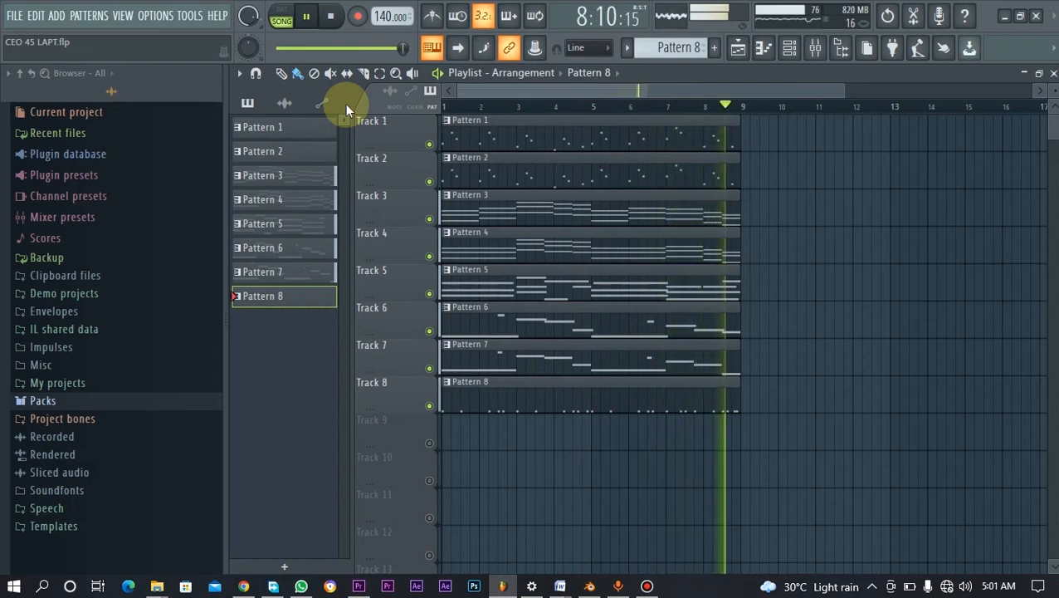
pyautogui.press('space')
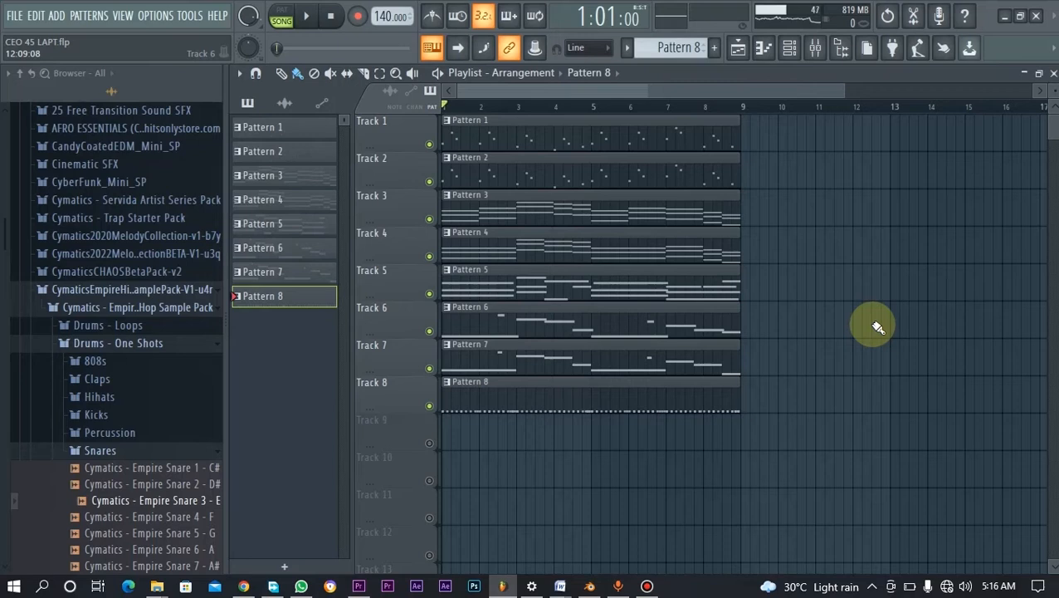
pyautogui.press('space')
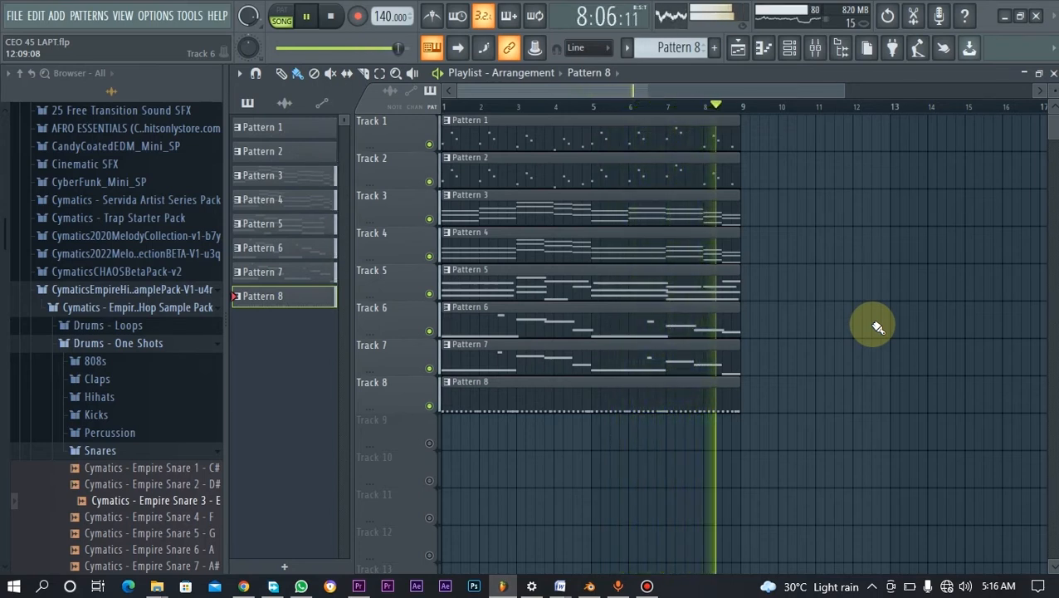
pyautogui.press('space')
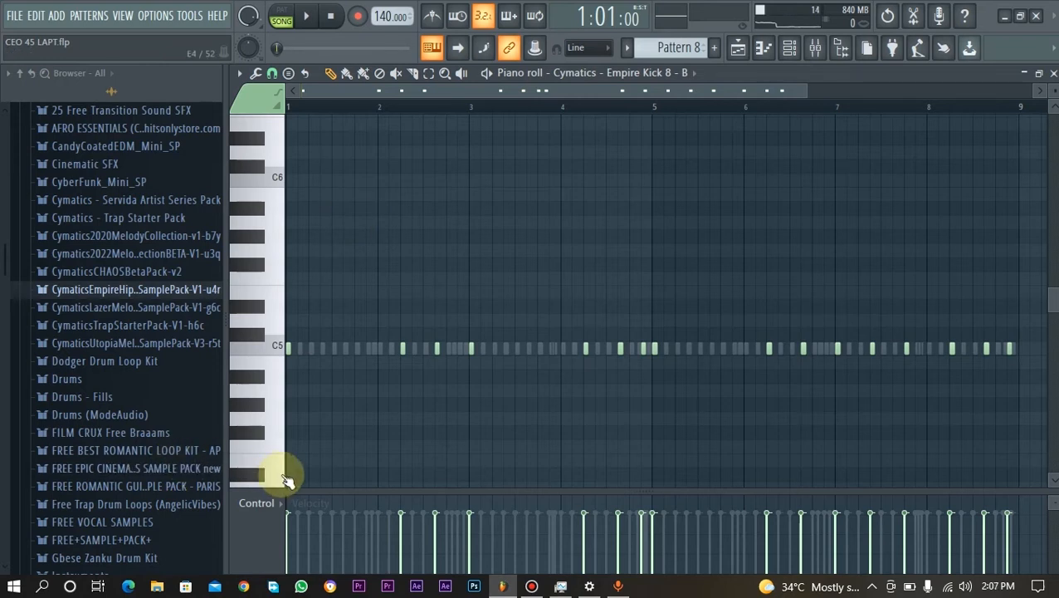
# Show note velocity for the Cymatics - Empire Kick 8 - B channel and lower the velocity of the kick just before bar 5
pyautogui.click(266, 503)
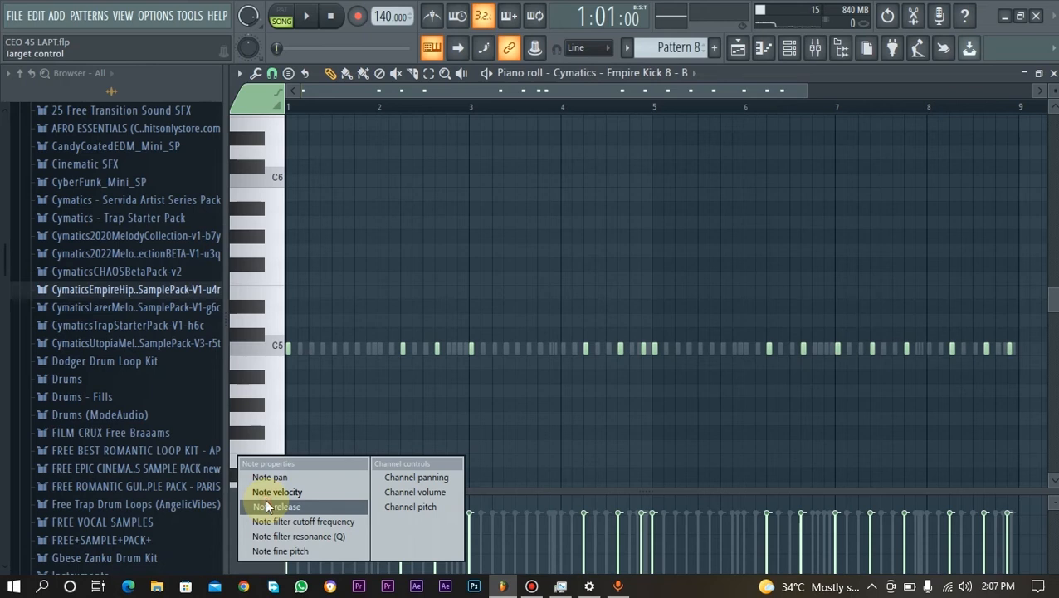
pyautogui.click(309, 493)
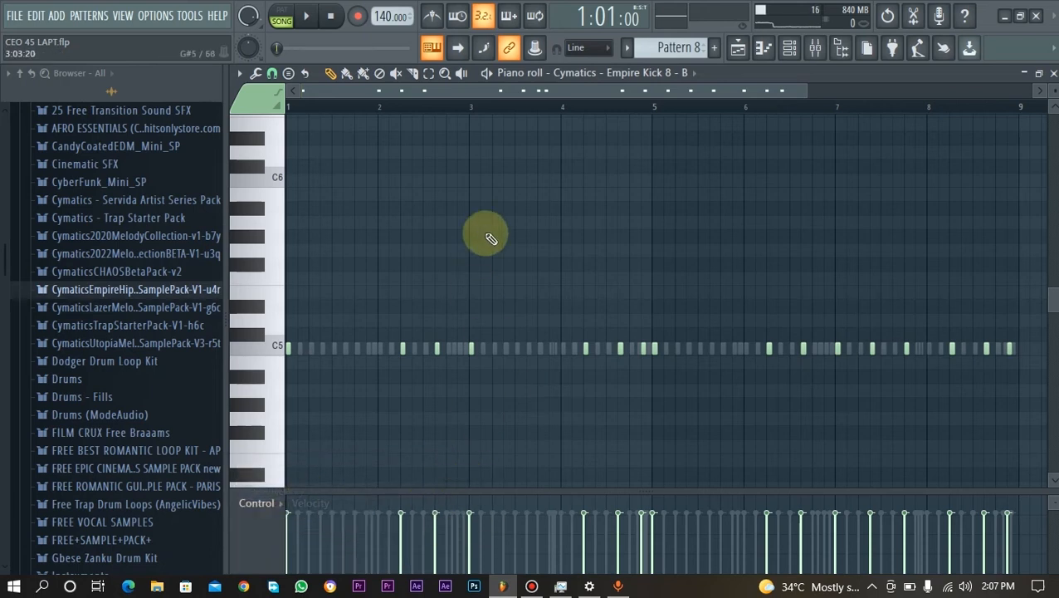
pyautogui.click(681, 77)
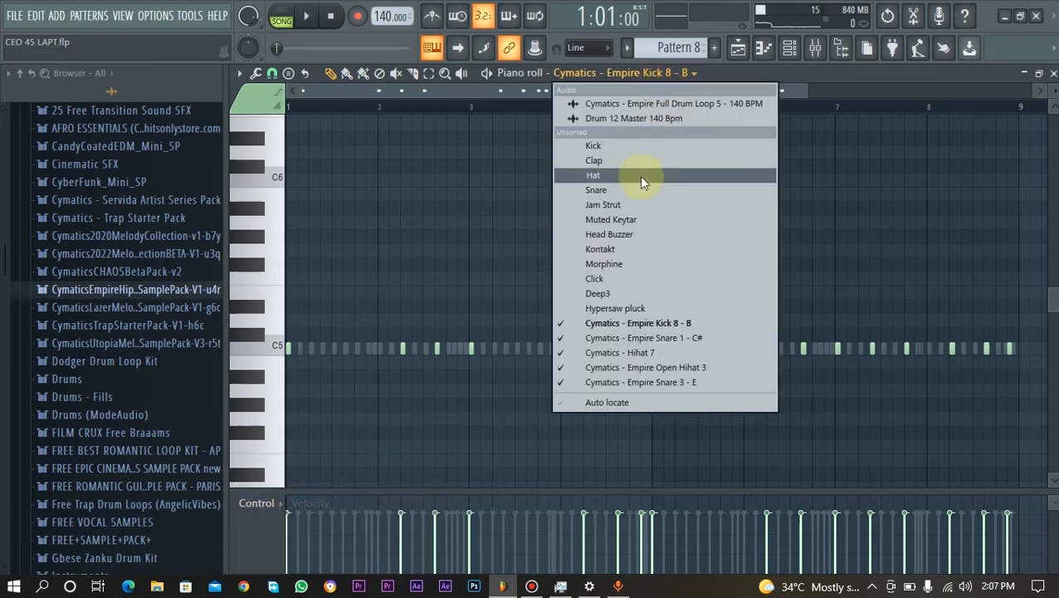
pyautogui.click(638, 323)
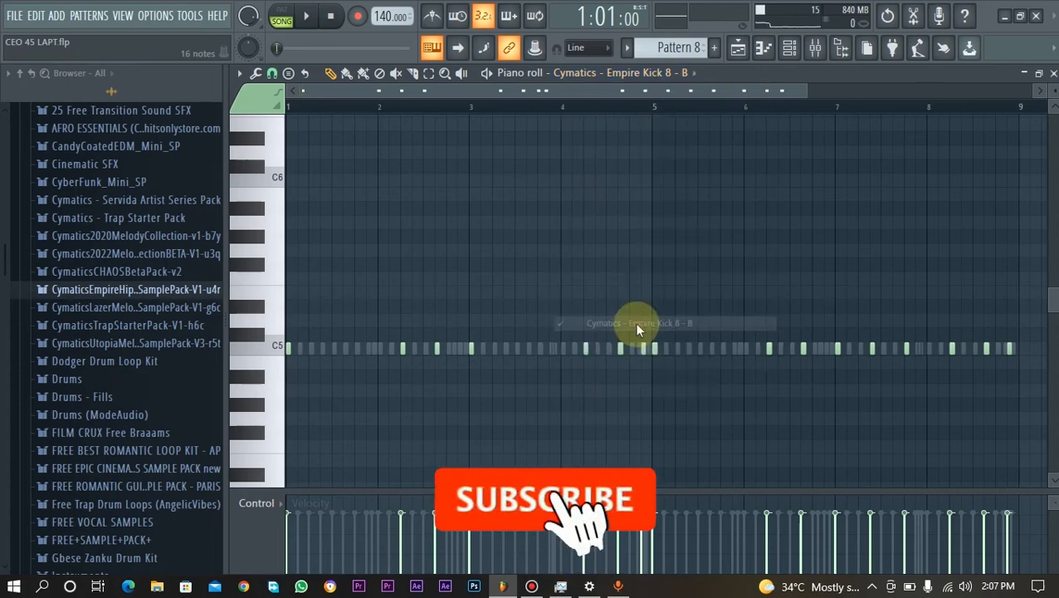
pyautogui.moveTo(802, 90); pyautogui.dragTo(541, 104)
pyautogui.click(764, 97)
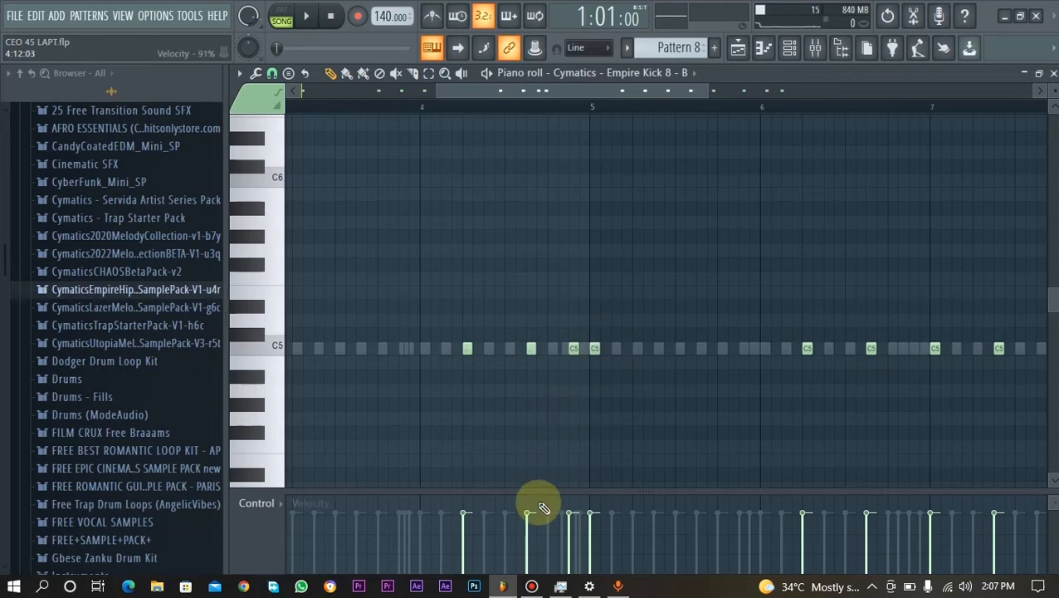
pyautogui.moveTo(569, 529); pyautogui.dragTo(571, 532)
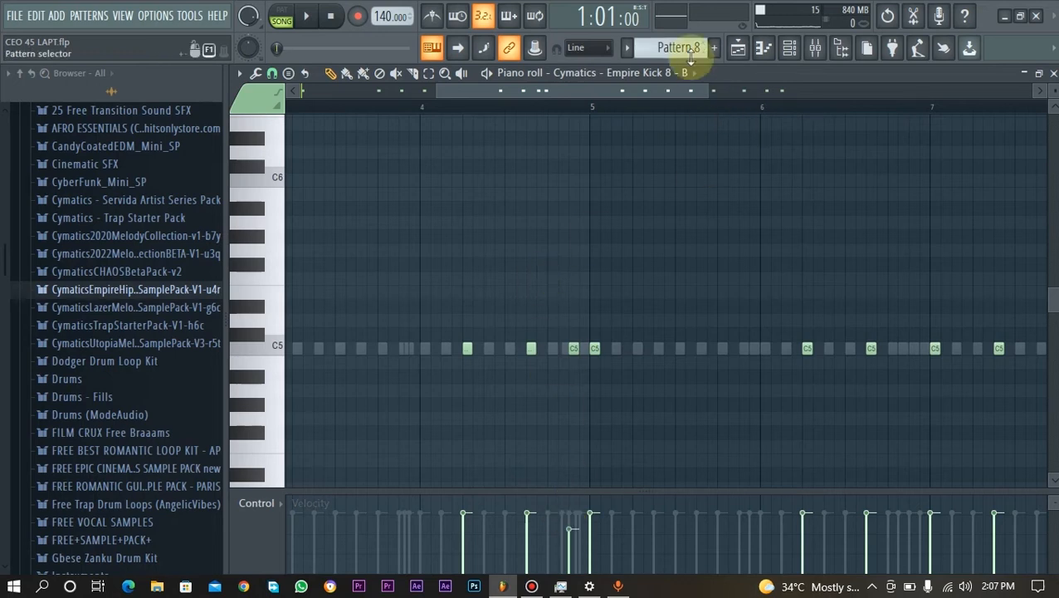
# Lower the velocity of the last kick note before bar 9 to match the softened one before bar 5
pyautogui.moveTo(707, 90); pyautogui.dragTo(986, 94)
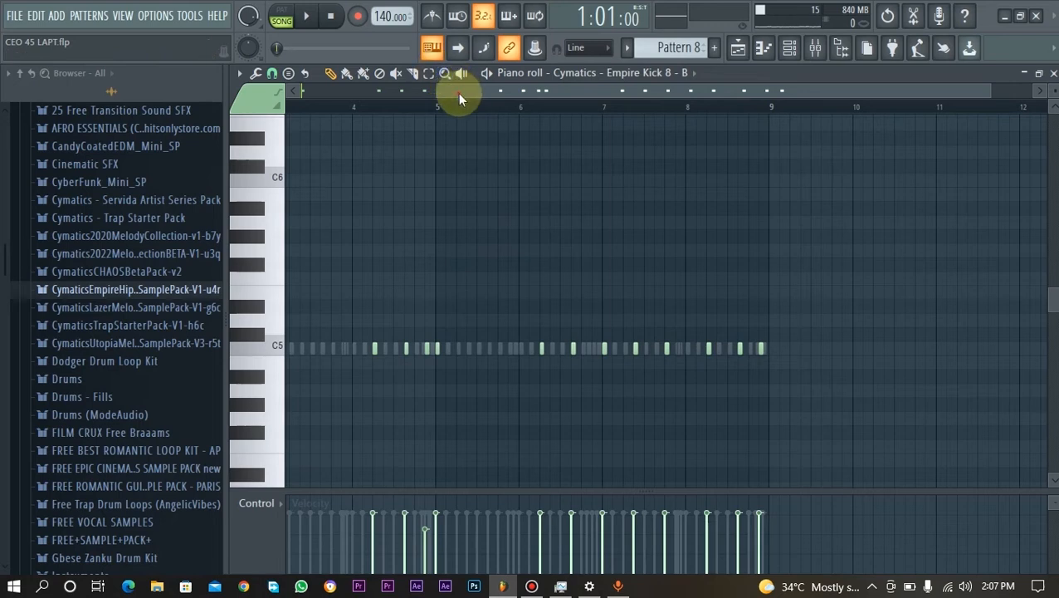
pyautogui.moveTo(458, 92); pyautogui.dragTo(625, 423)
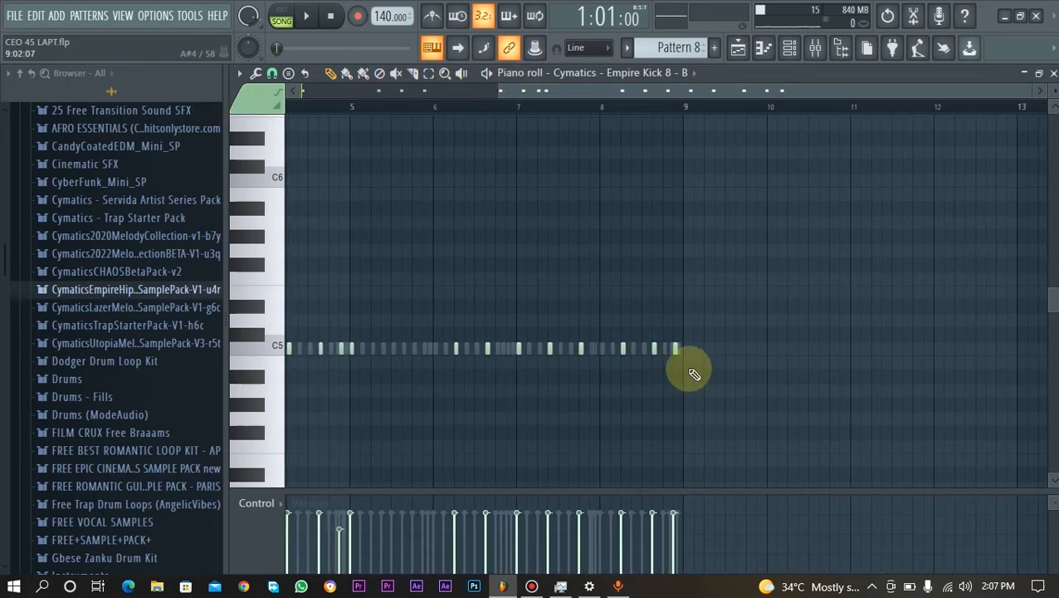
pyautogui.moveTo(678, 532); pyautogui.dragTo(679, 532)
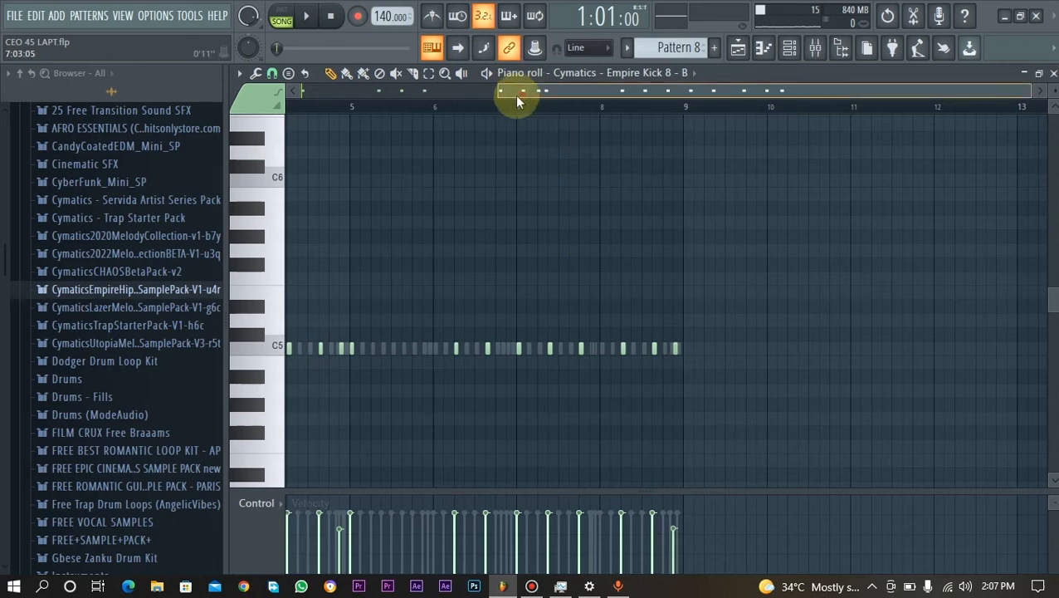
# Edit the Cymatics - Hihat 7 channel, shaping rising velocity ramps on the hi-hat rolls leading into bars 3 and 7
pyautogui.moveTo(517, 97); pyautogui.dragTo(444, 90)
pyautogui.click(676, 73)
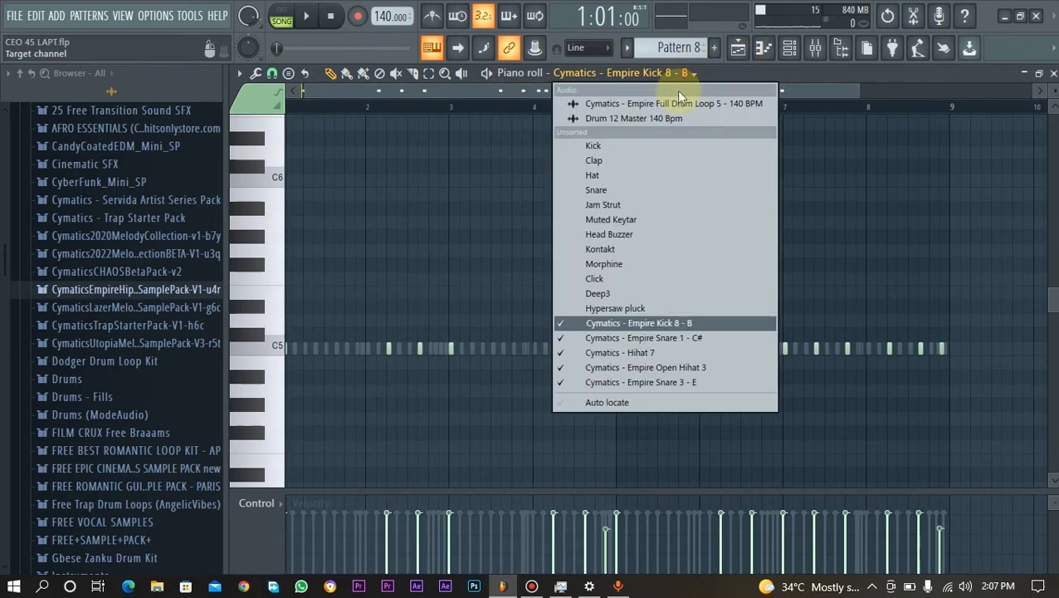
pyautogui.click(612, 352)
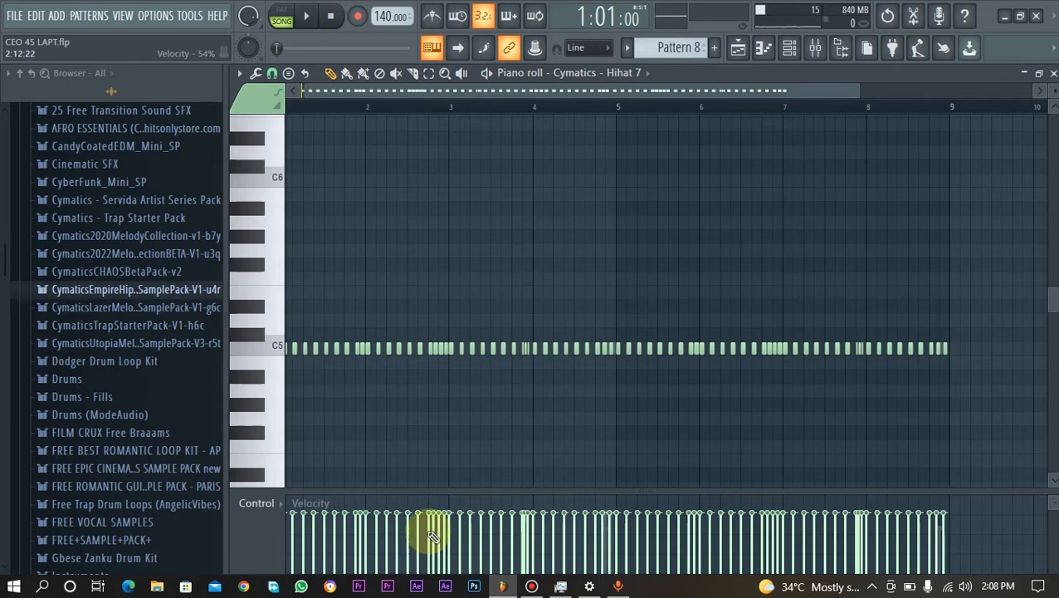
pyautogui.moveTo(432, 533)
pyautogui.mouseDown()
pyautogui.moveTo(440, 528)
pyautogui.moveTo(432, 548)
pyautogui.moveTo(450, 517)
pyautogui.mouseUp()
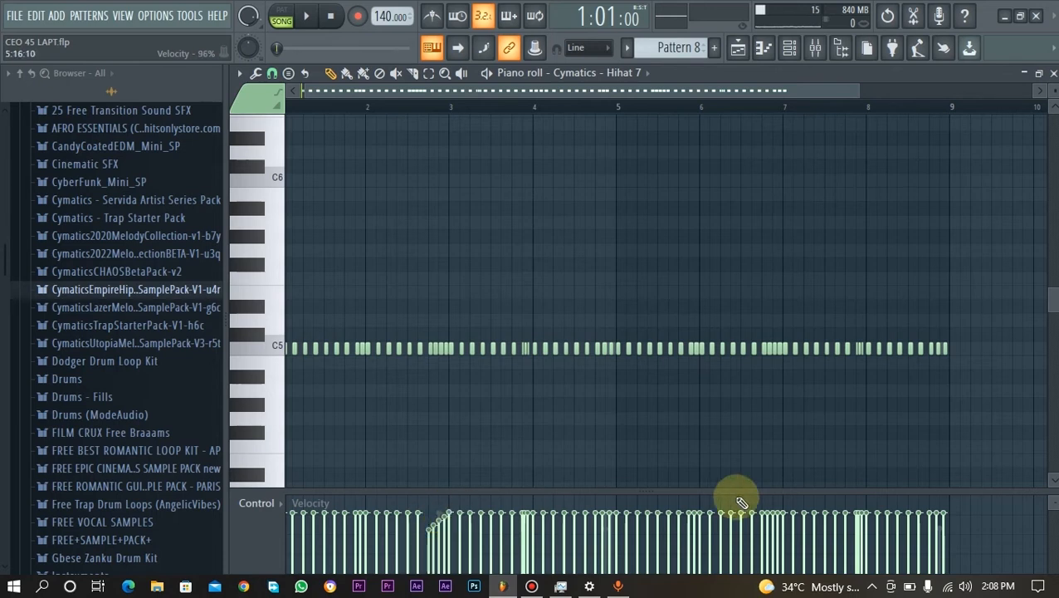
pyautogui.moveTo(761, 530); pyautogui.dragTo(783, 523)
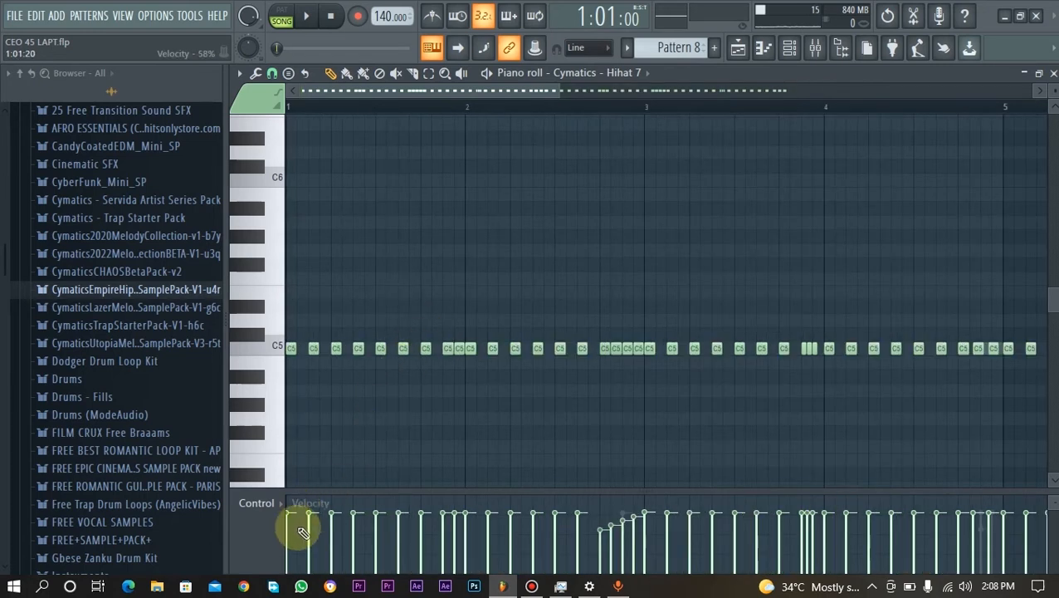
# Lower the velocity of roughly every other hi-hat note in bars 1 to 3 to about 60%
pyautogui.click(310, 527)
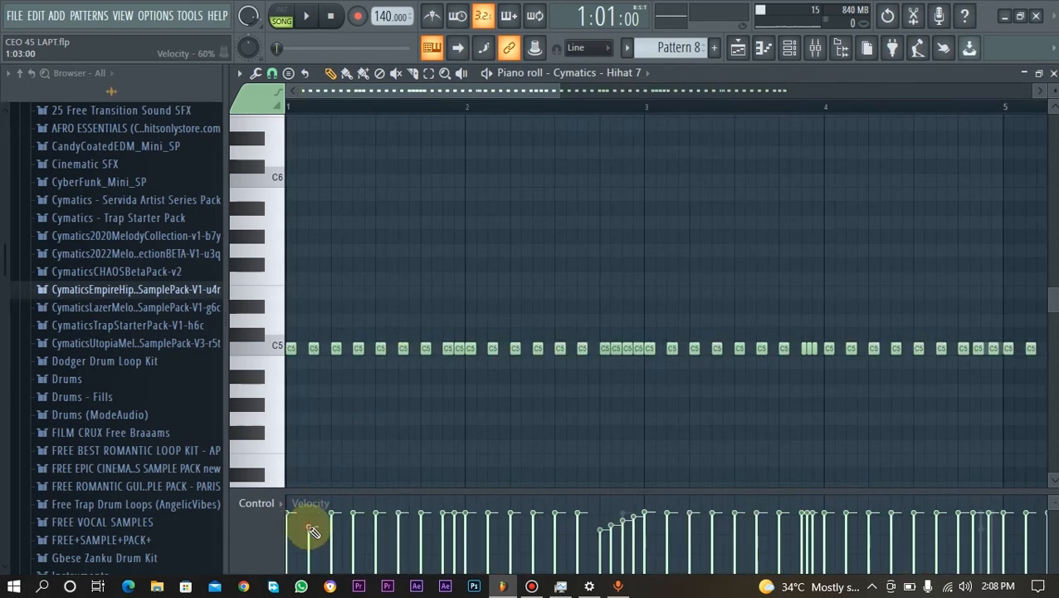
pyautogui.click(354, 522)
pyautogui.click(396, 528)
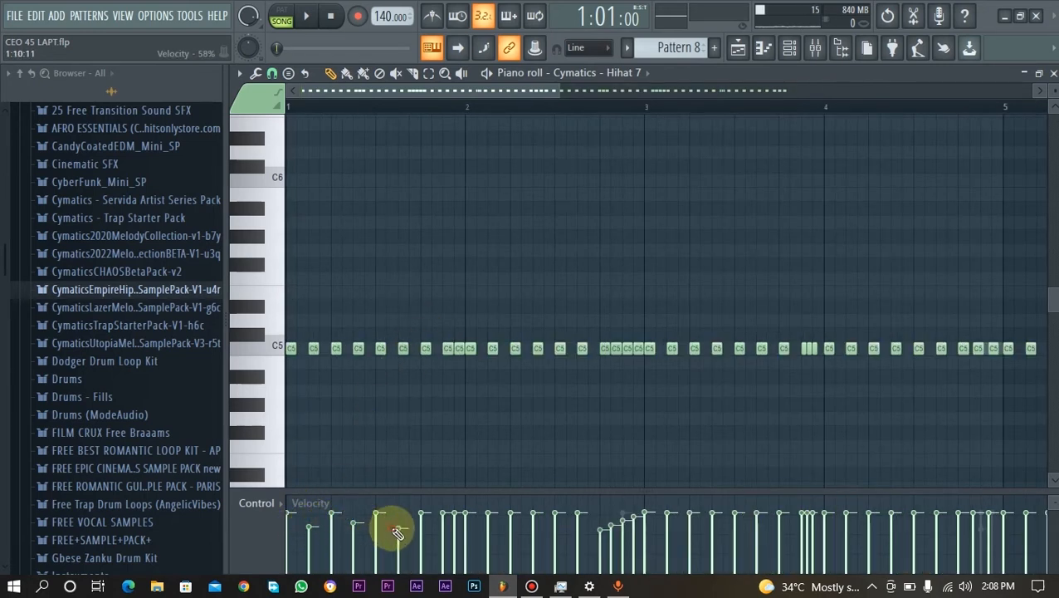
pyautogui.click(454, 524)
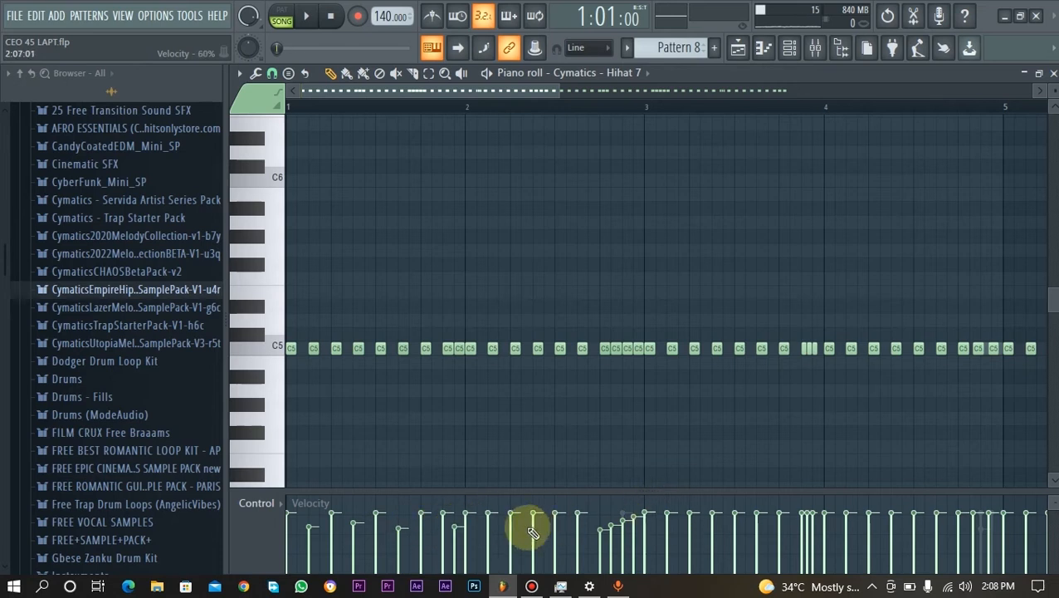
pyautogui.click(487, 521)
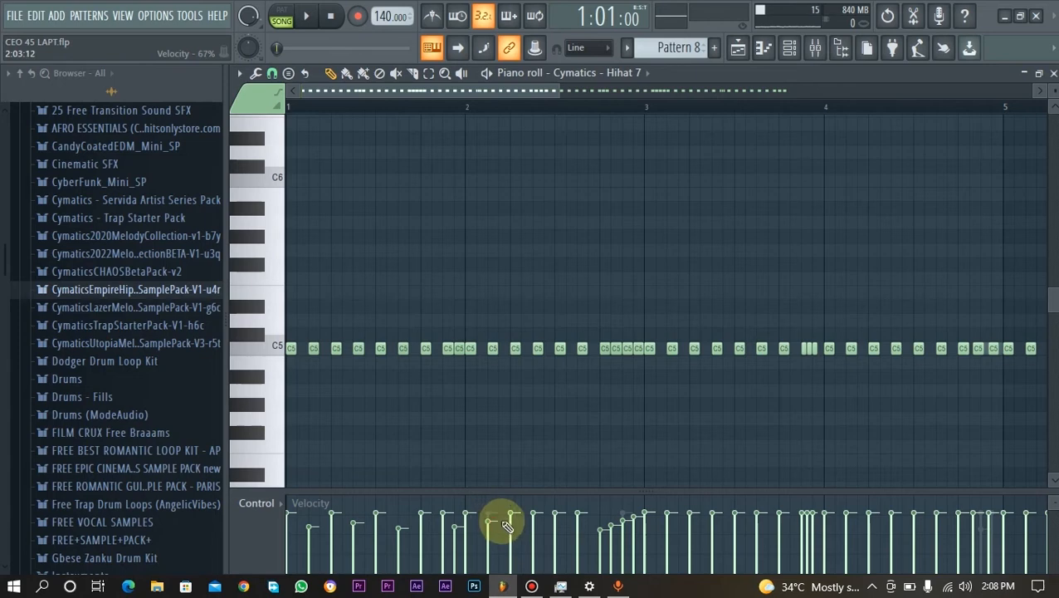
pyautogui.click(533, 524)
pyautogui.click(577, 526)
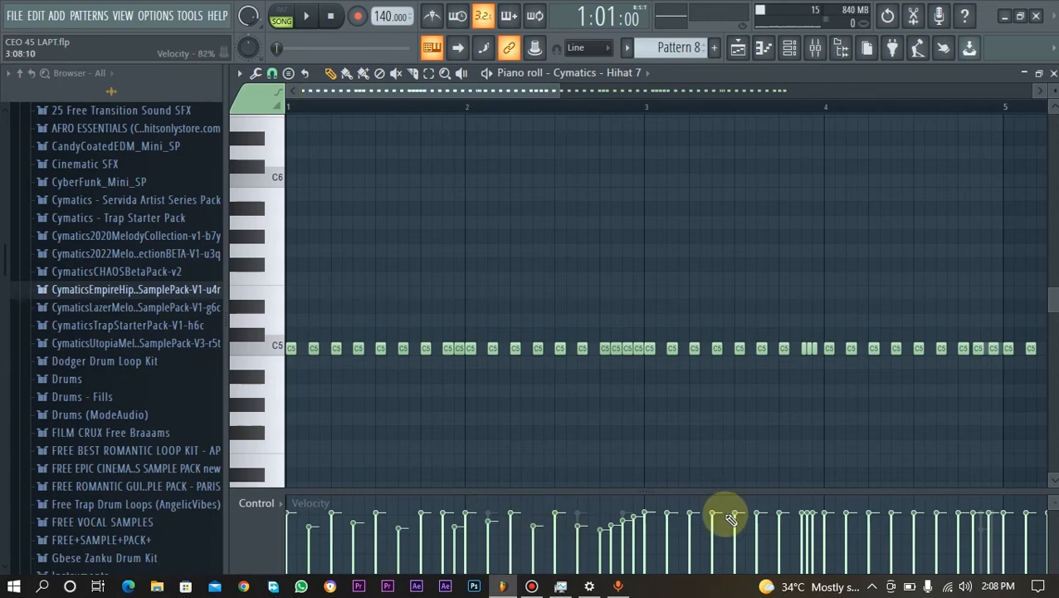
pyautogui.click(692, 520)
pyautogui.click(737, 521)
pyautogui.click(780, 523)
pyautogui.click(808, 521)
# Continue lowering alternate hi-hat velocities by a similar amount through the remaining bars up to bar 9
pyautogui.moveTo(455, 91); pyautogui.dragTo(673, 94)
pyautogui.click(630, 528)
pyautogui.click(674, 523)
pyautogui.click(720, 524)
pyautogui.click(810, 523)
pyautogui.click(710, 525)
pyautogui.click(756, 524)
pyautogui.moveTo(584, 93)
pyautogui.mouseDown()
pyautogui.moveTo(718, 96)
pyautogui.moveTo(380, 113)
pyautogui.moveTo(957, 95)
pyautogui.mouseUp()
pyautogui.click(585, 522)
pyautogui.click(632, 520)
pyautogui.click(671, 523)
pyautogui.click(716, 524)
pyautogui.click(761, 524)
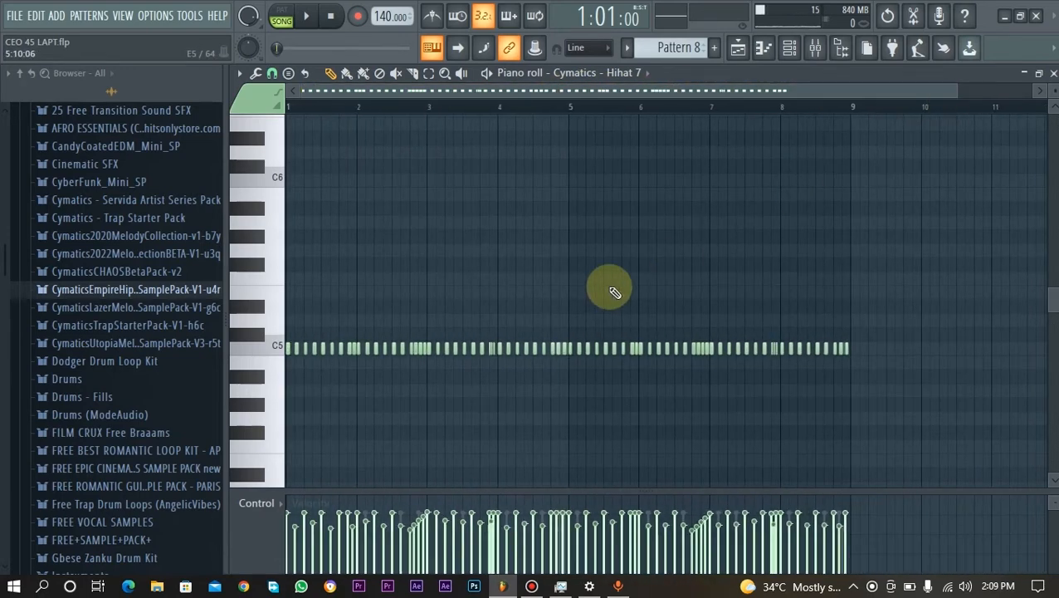
# Randomize the levels of the Hihat 7 notes, adjusting the panning and velocity amounts
pyautogui.hotkey('alt', 'r')
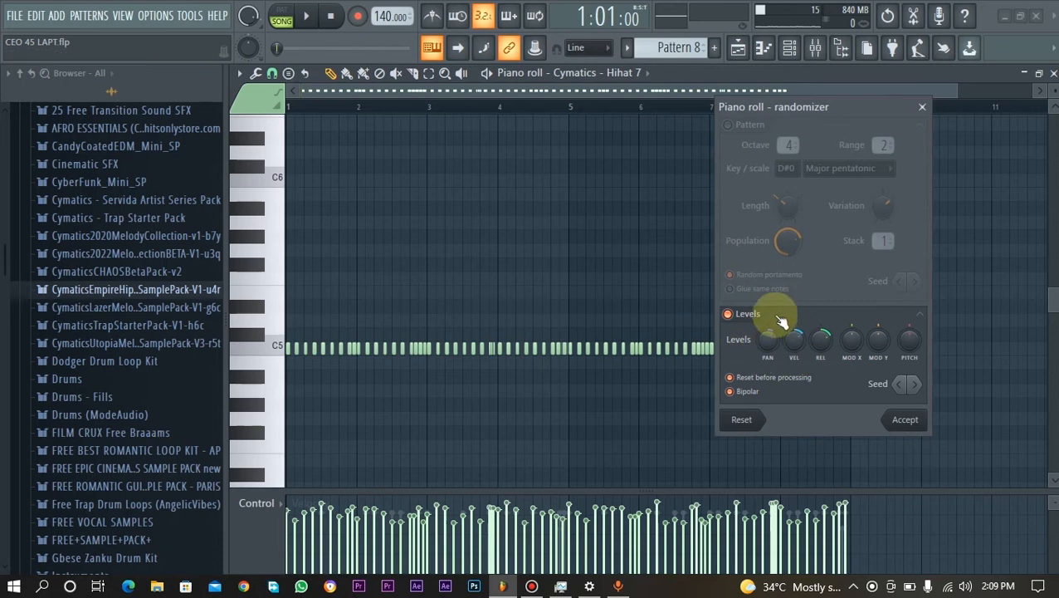
pyautogui.click(767, 346)
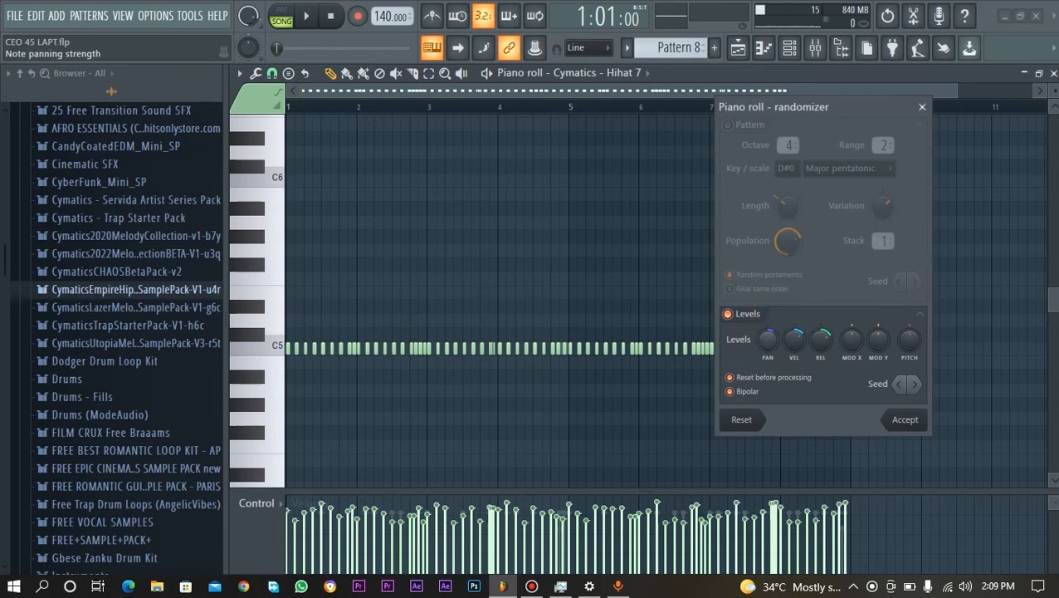
pyautogui.moveTo(764, 347); pyautogui.dragTo(793, 357)
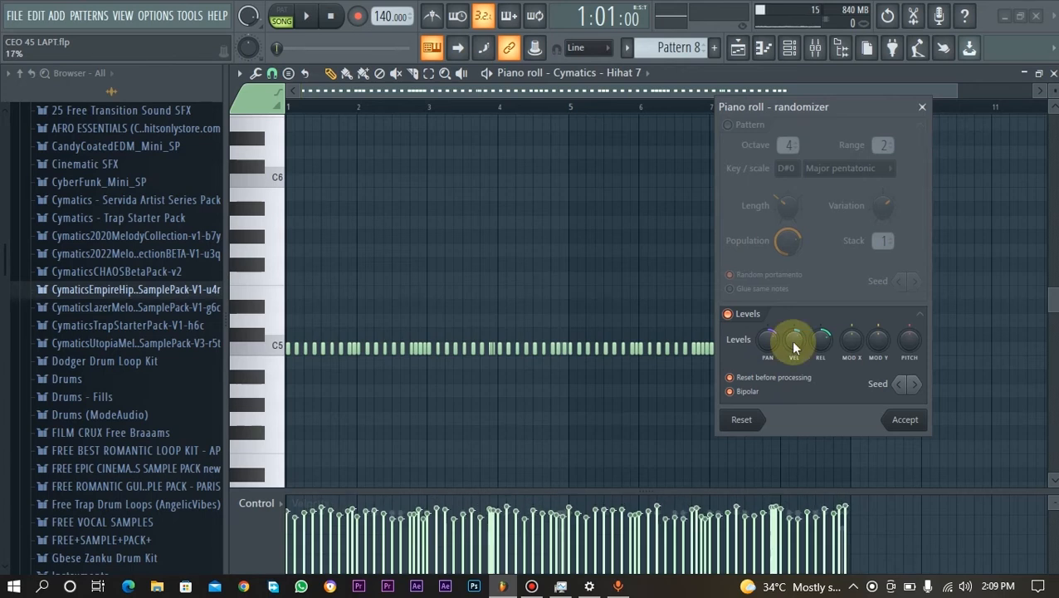
pyautogui.moveTo(794, 347)
pyautogui.mouseDown()
pyautogui.moveTo(794, 359)
pyautogui.moveTo(790, 341)
pyautogui.mouseUp()
# Return to the playlist and play the arrangement to check the humanized drums, then stop playback
pyautogui.press('F5')
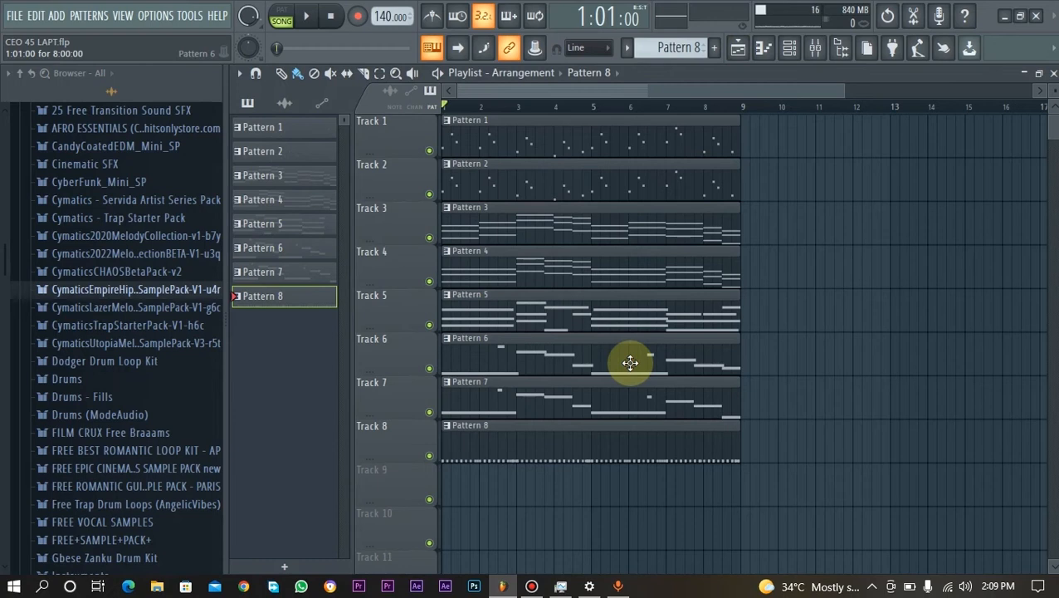
pyautogui.press('space')
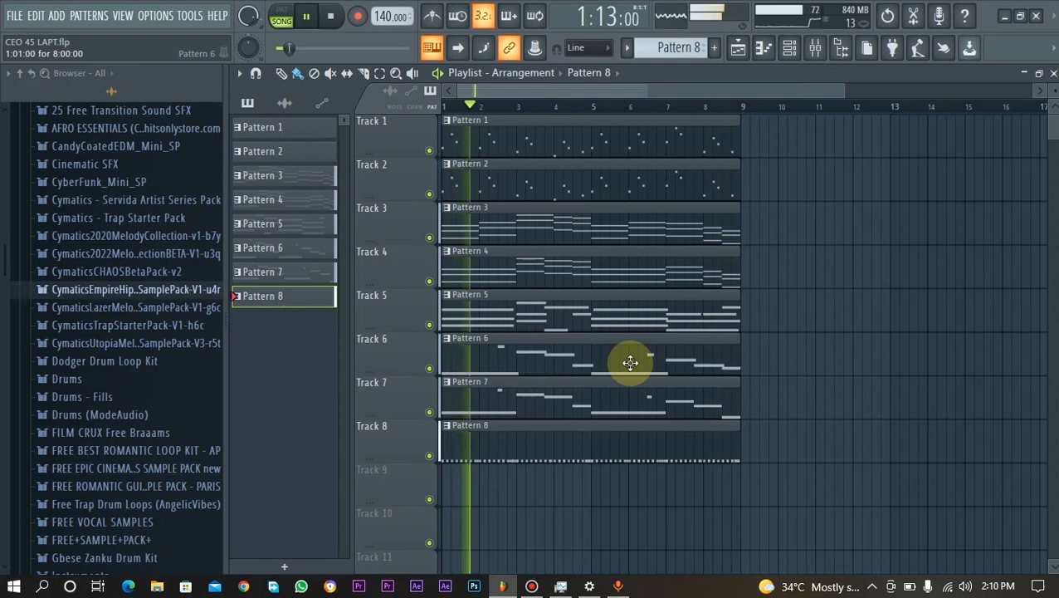
pyautogui.press('space')
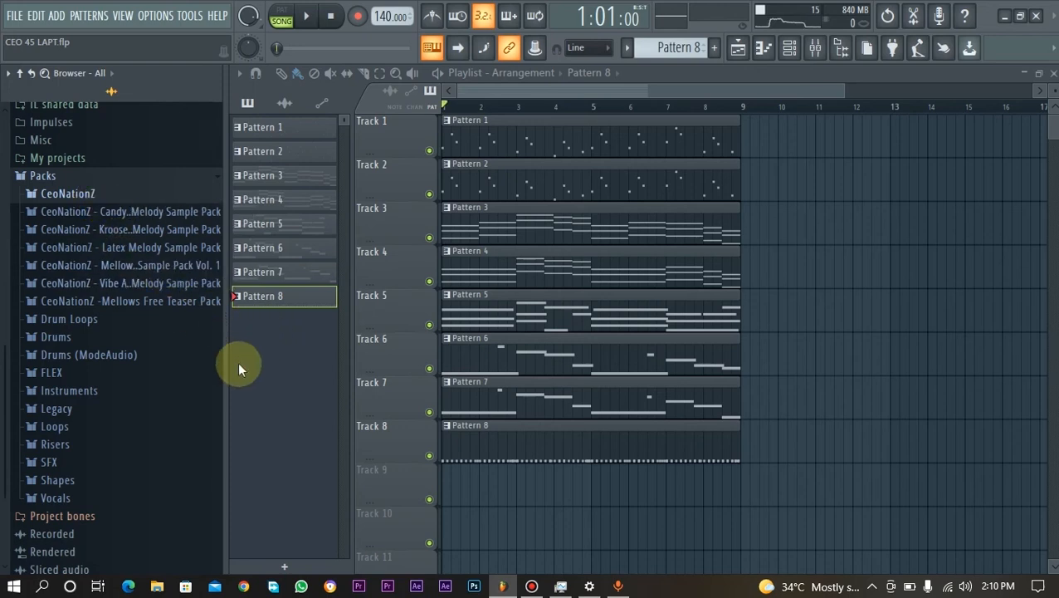
# Mute Track 8 and play the arrangement with the Drum 12 Master 140 Bpm loop placed on Track 9
pyautogui.click(429, 456)
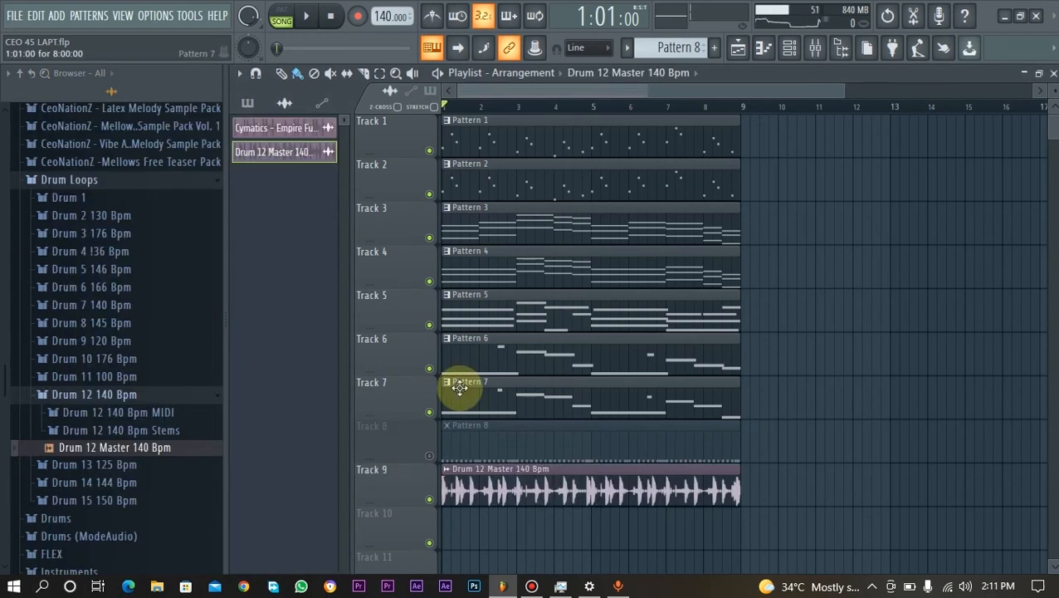
pyautogui.press('space')
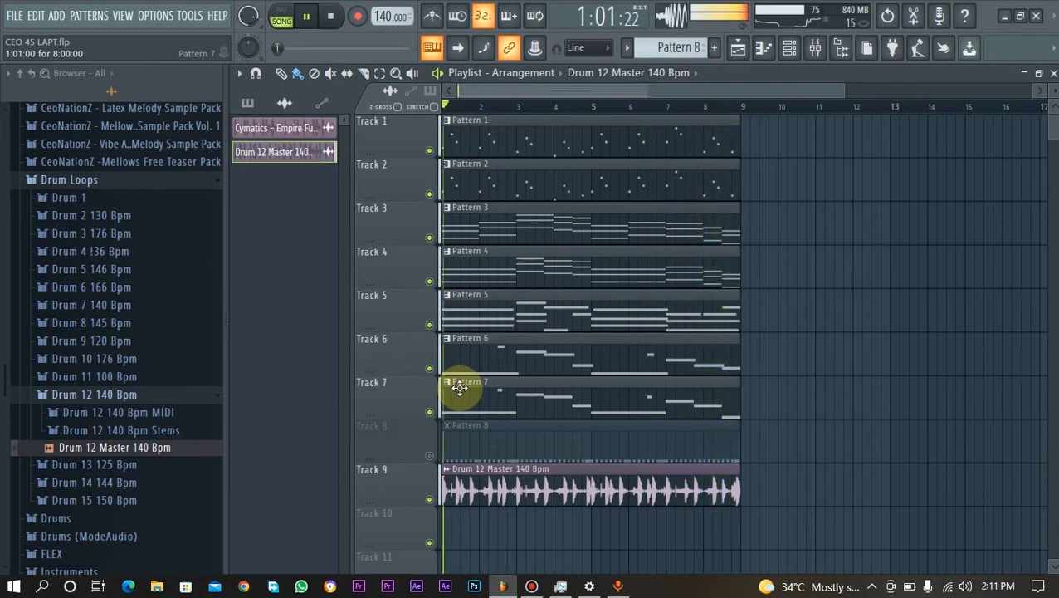
pyautogui.press('space')
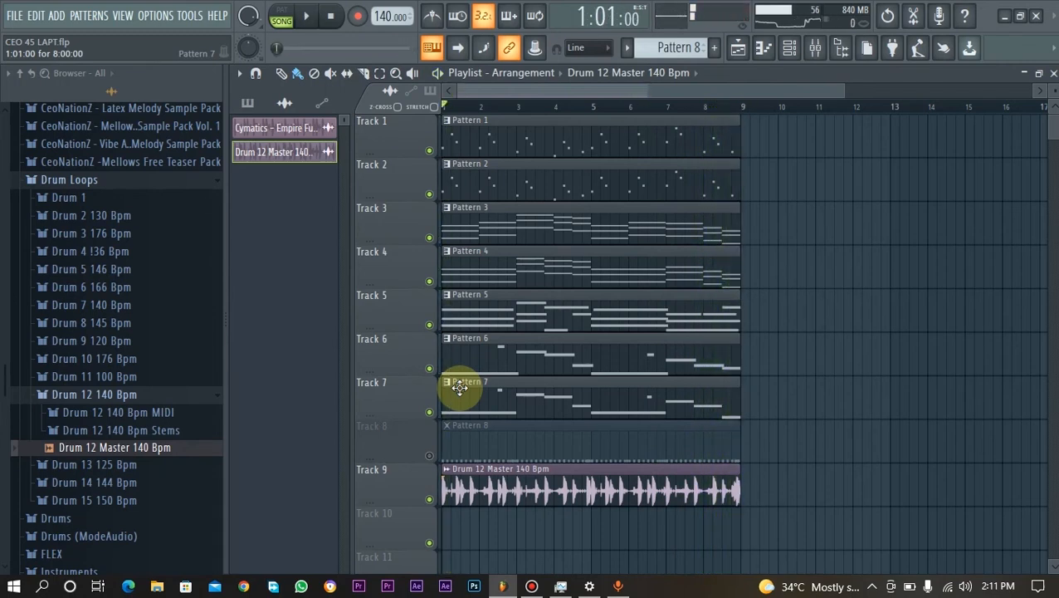